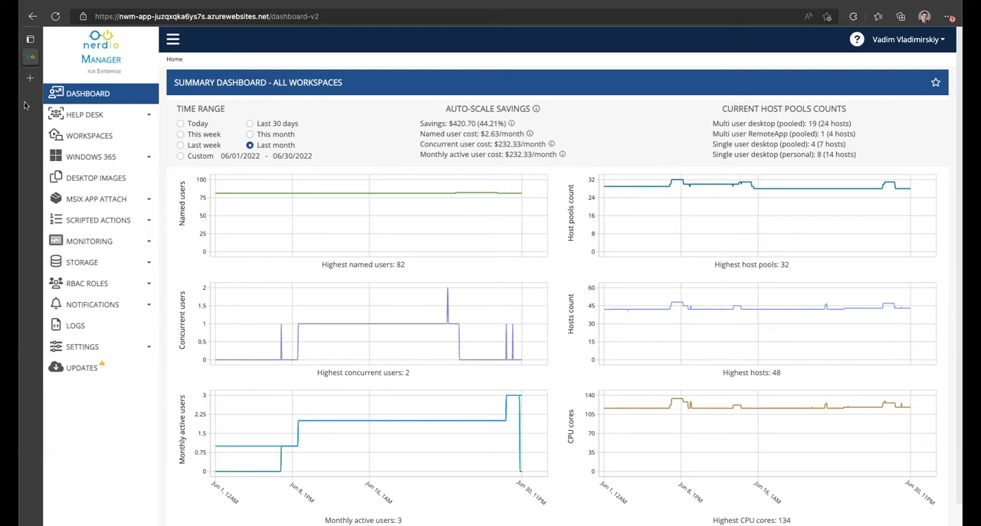
- Open the Spring Update Workspace's dynamic host pools and filter the list to single user personal desktop pools only
click(70, 139)
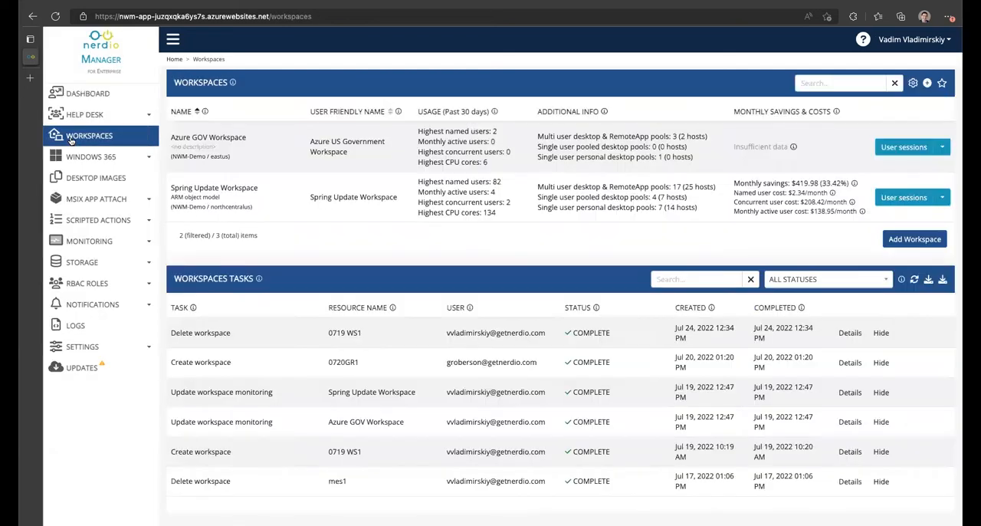
click(221, 187)
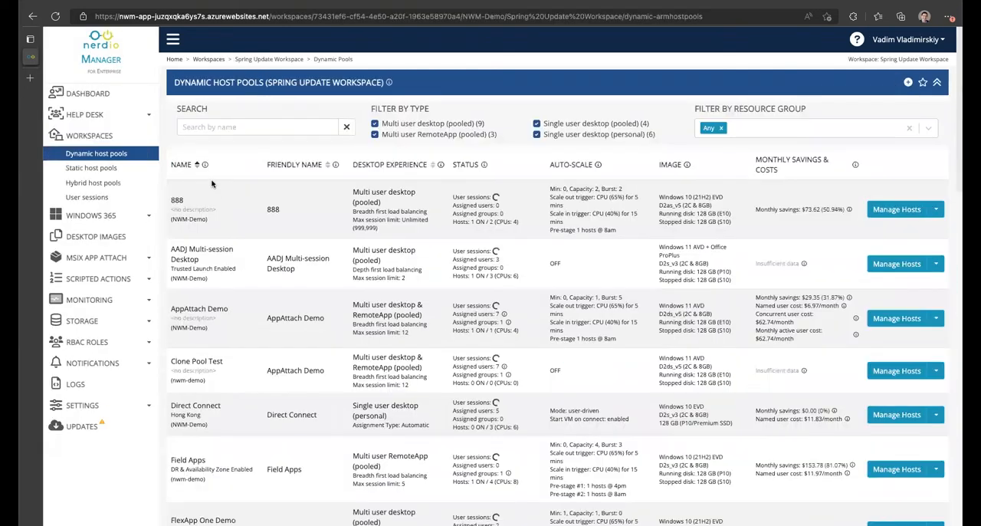
click(472, 124)
click(468, 135)
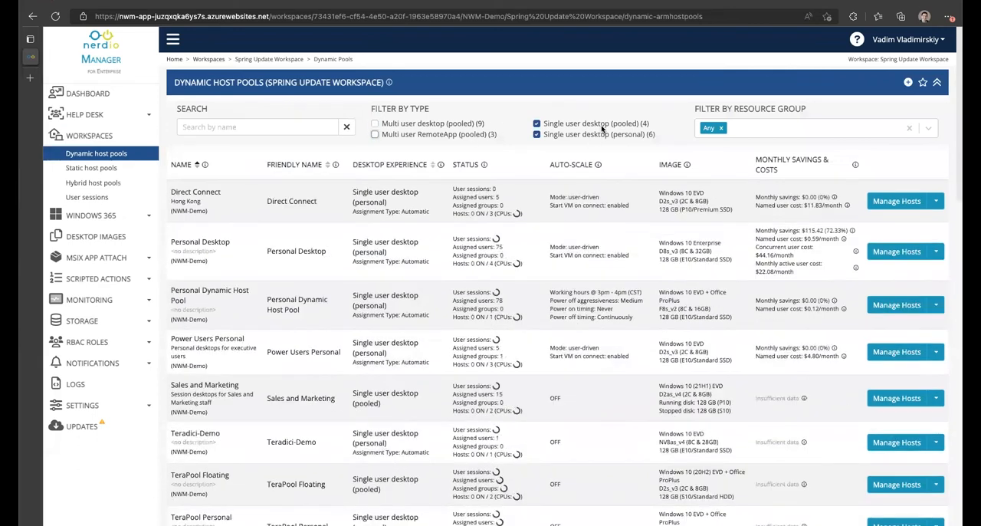
click(598, 125)
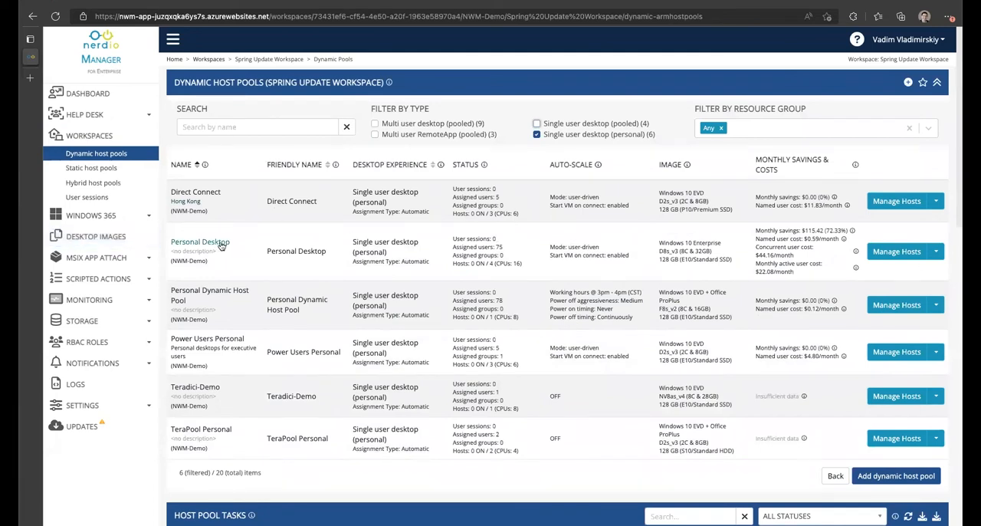
- Open the auto-scale configuration for the Personal Desktop host pool
click(936, 251)
mouse_move(893, 276)
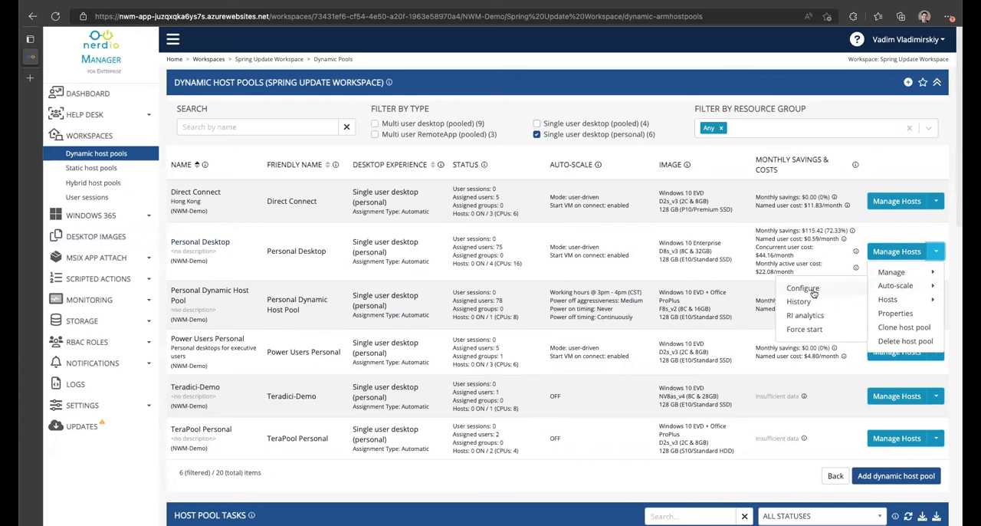
click(811, 292)
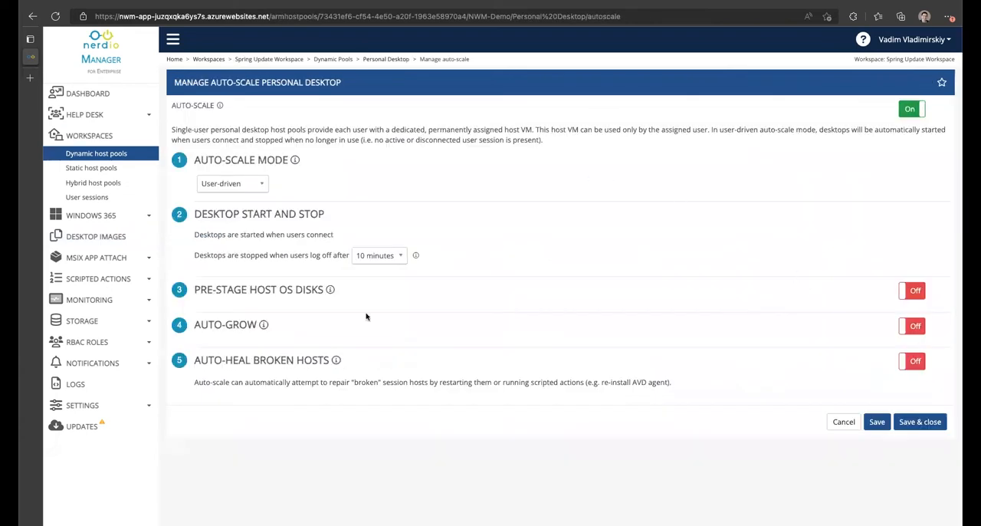
- Turn on Auto-Grow and set the available-desktops threshold for adding a new host to 1
drag(194, 325, 262, 324)
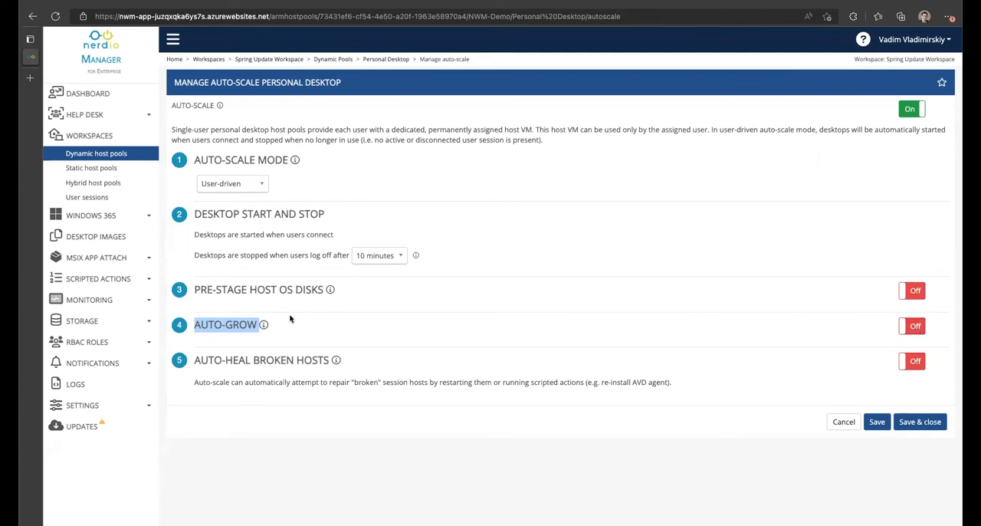
click(911, 327)
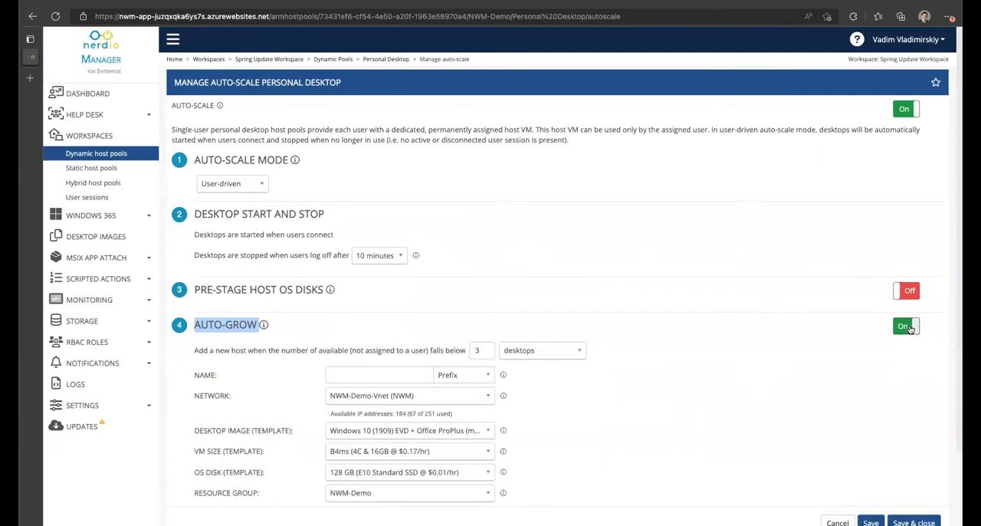
scroll(582, 391, down, 1)
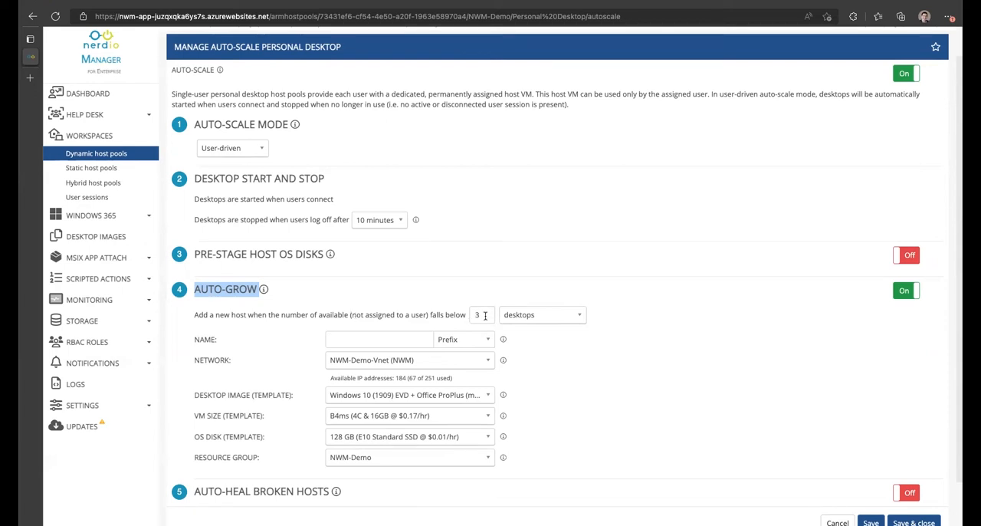
drag(485, 315, 444, 312)
text(1)
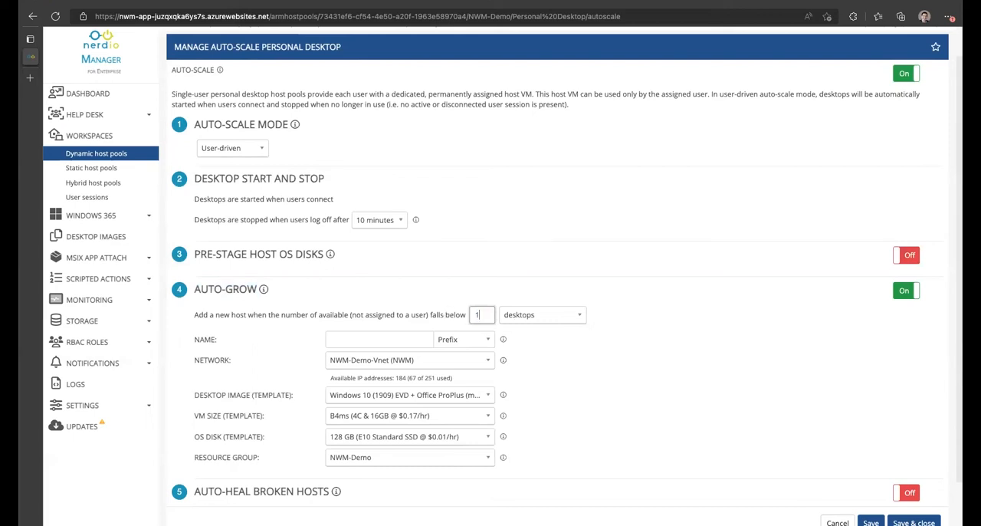
- Try a threshold of 5 % of total desktops before returning to 1 desktops
click(536, 319)
click(536, 332)
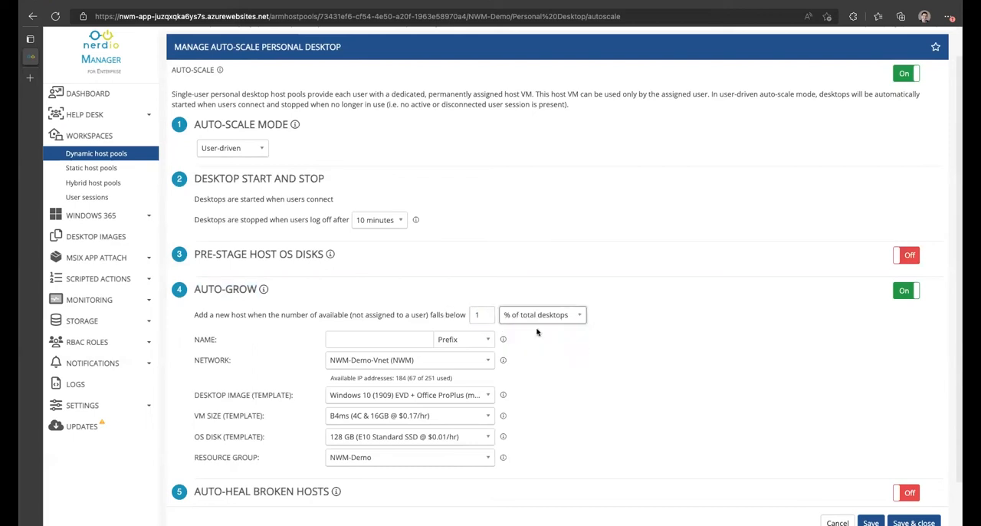
click(479, 314)
double_click(479, 314)
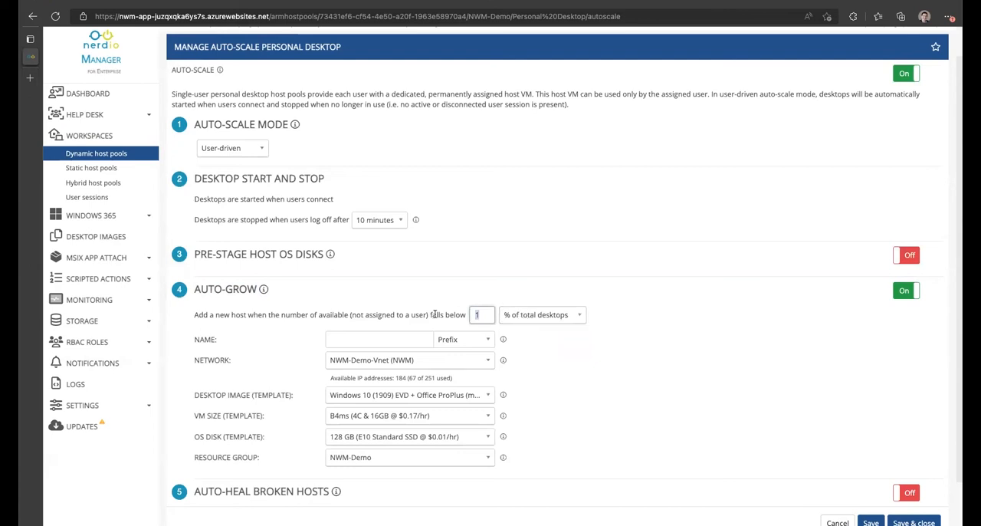
text(5)
drag(487, 316, 463, 315)
text(1)
click(535, 318)
click(534, 345)
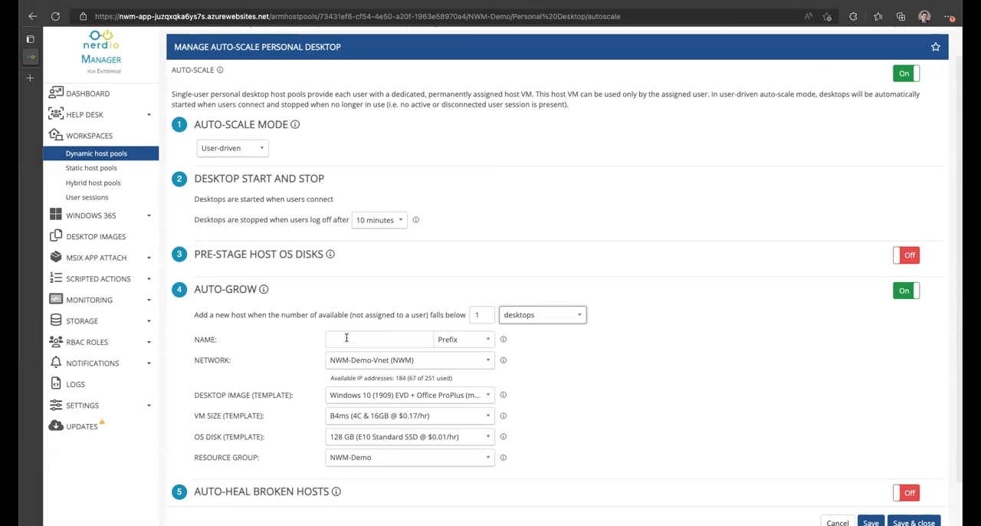
- Enter PERSONAL as the name prefix for new auto-grow hosts
click(347, 337)
text(PERSONAL)
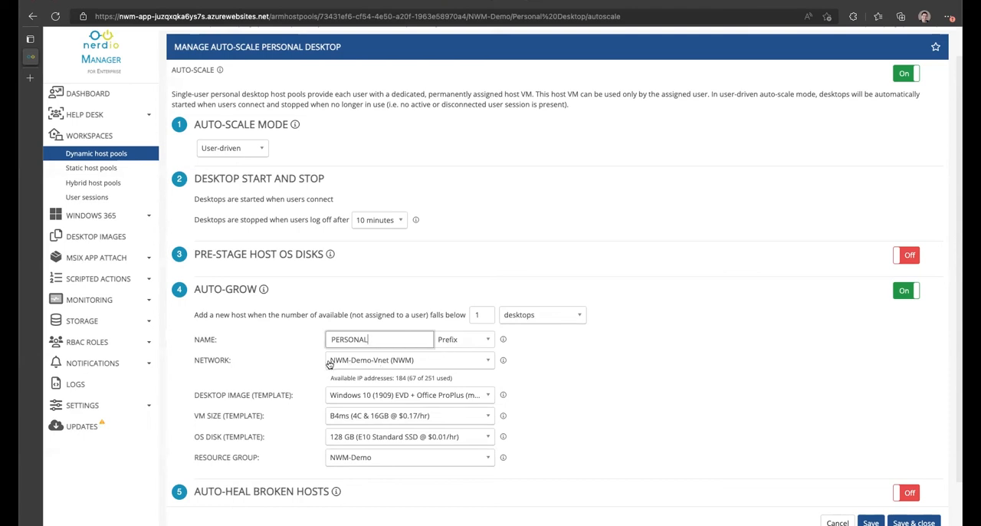
- Search for and choose the Executive (Jul 15, 2022 02:45 AM/7.0.0) staged version as the desktop image template
click(359, 395)
scroll(383, 441, down, 5)
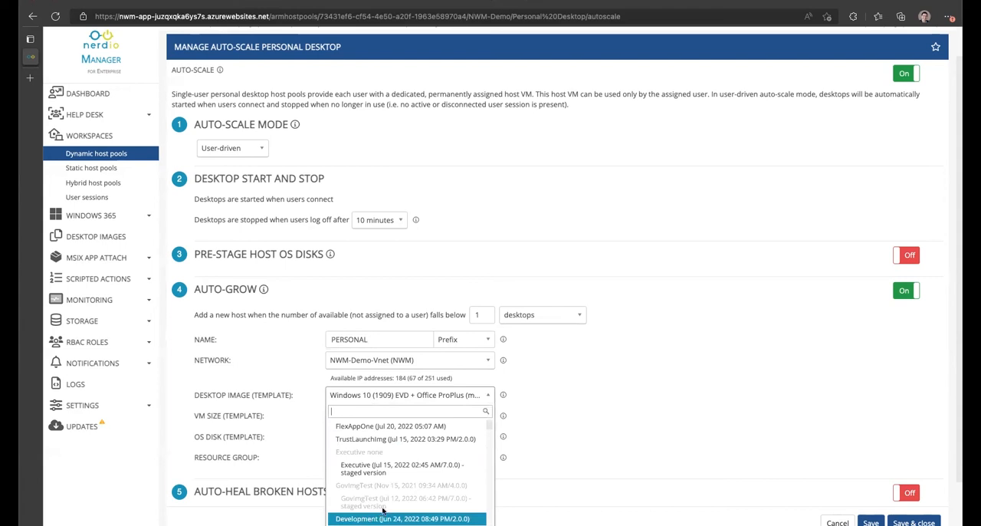
scroll(391, 515, down, 3)
text(ex)
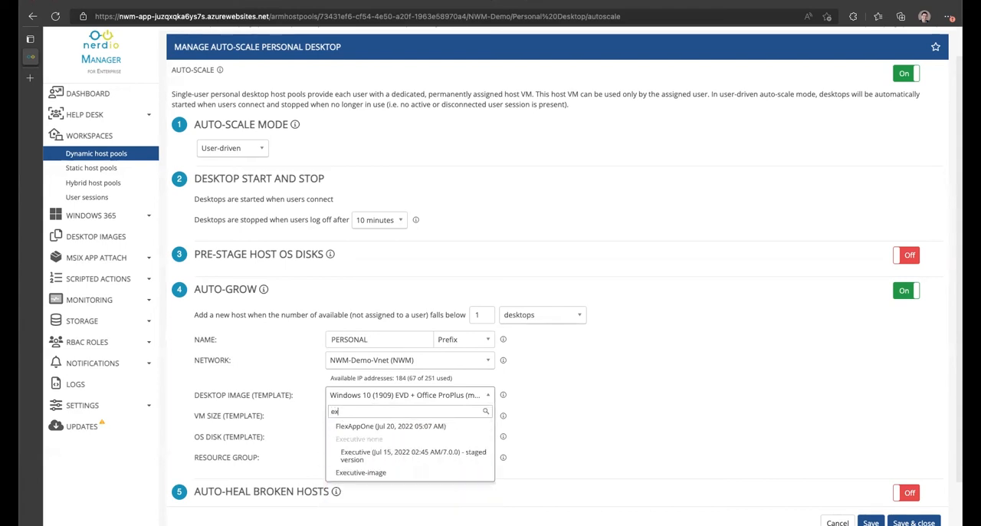
click(380, 458)
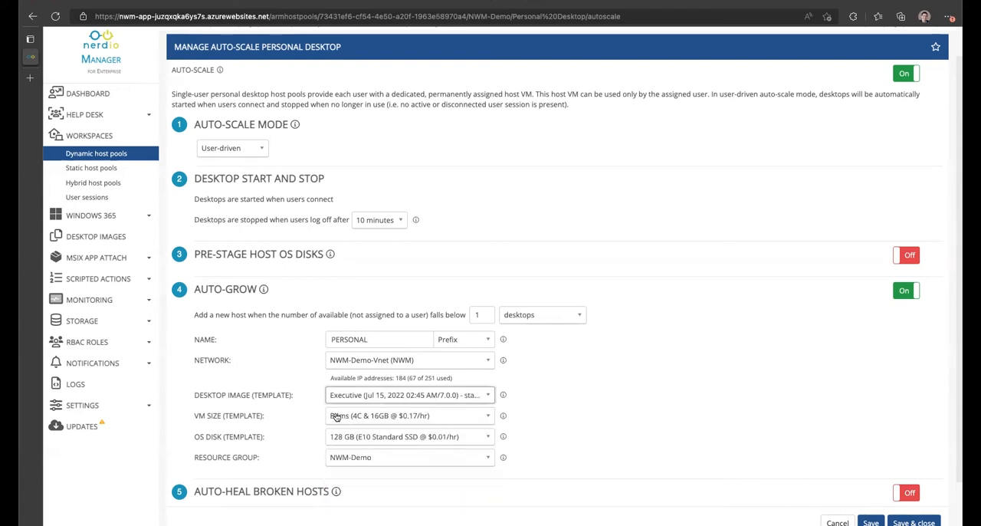
- Search for and choose D2s_v5 (2C & 8GB) as the VM size template
click(337, 415)
text(d4)
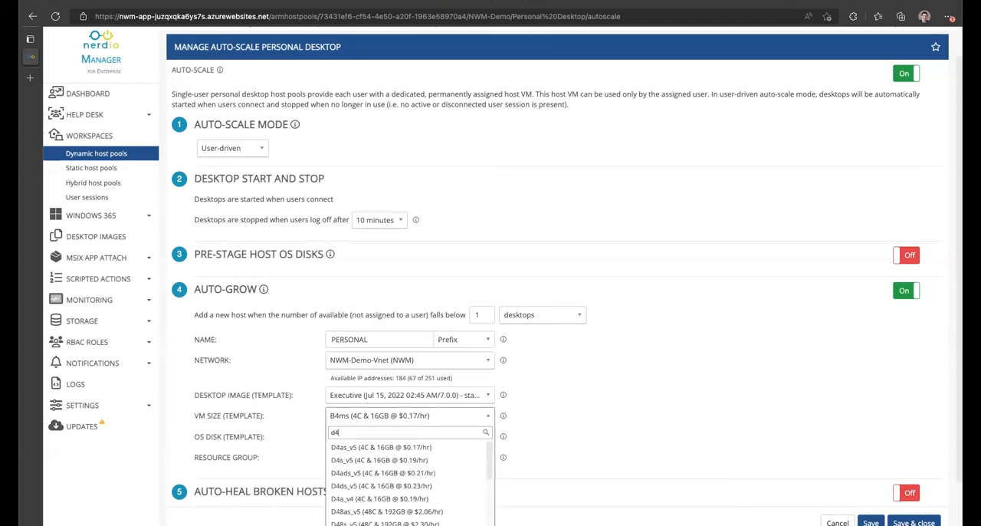
key(BackSpace)
text(2s)
click(361, 447)
- Search for and choose 128 GB (P10 Premium SSD) as the OS disk template
click(412, 437)
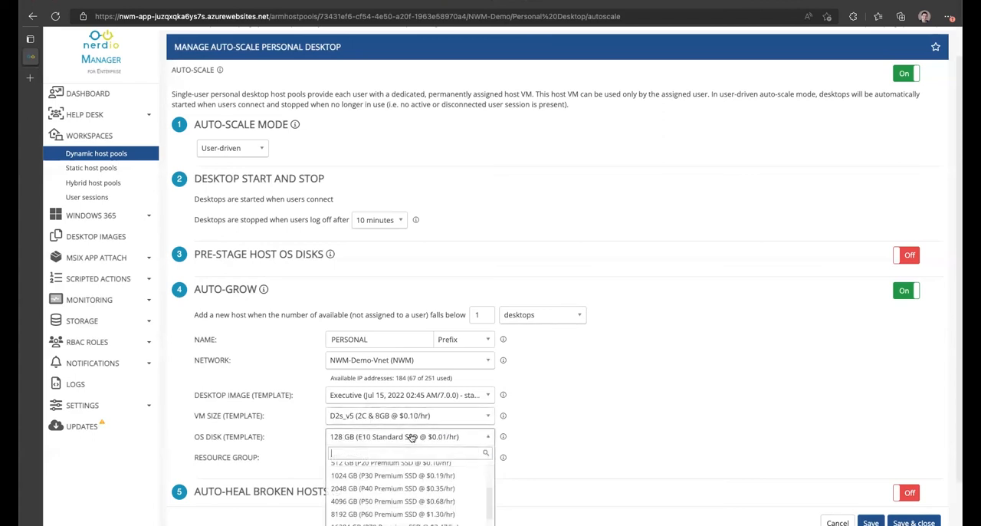
text(p10)
click(374, 464)
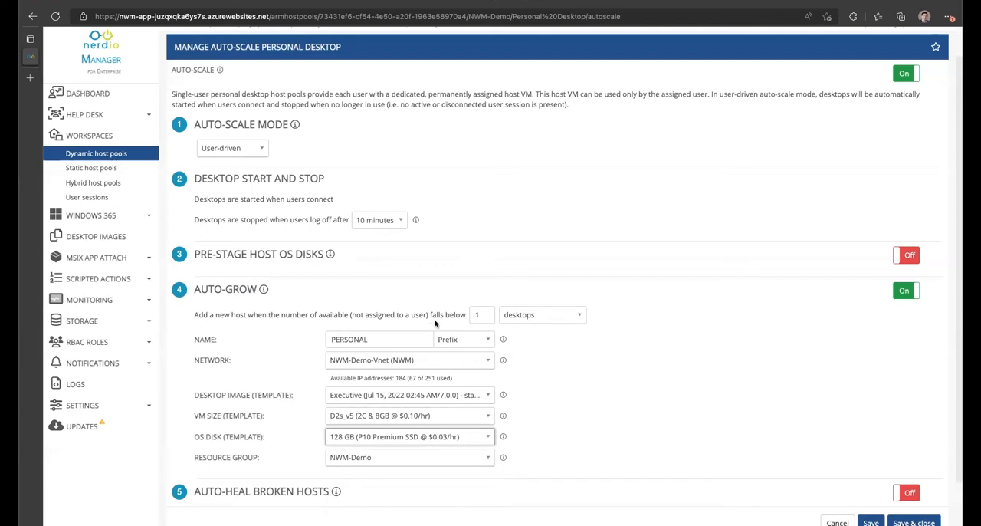
- Select the available-desktops threshold value for editing
click(479, 315)
drag(479, 315, 451, 310)
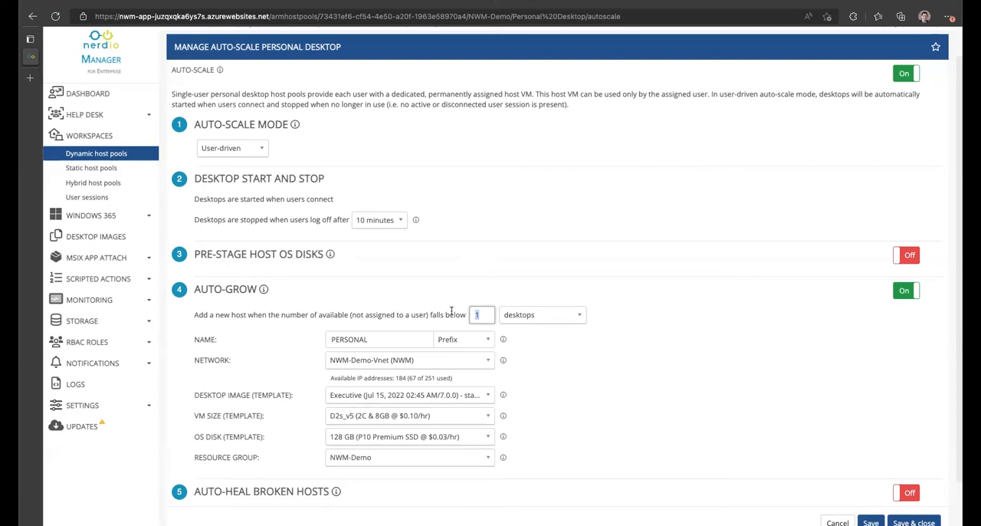